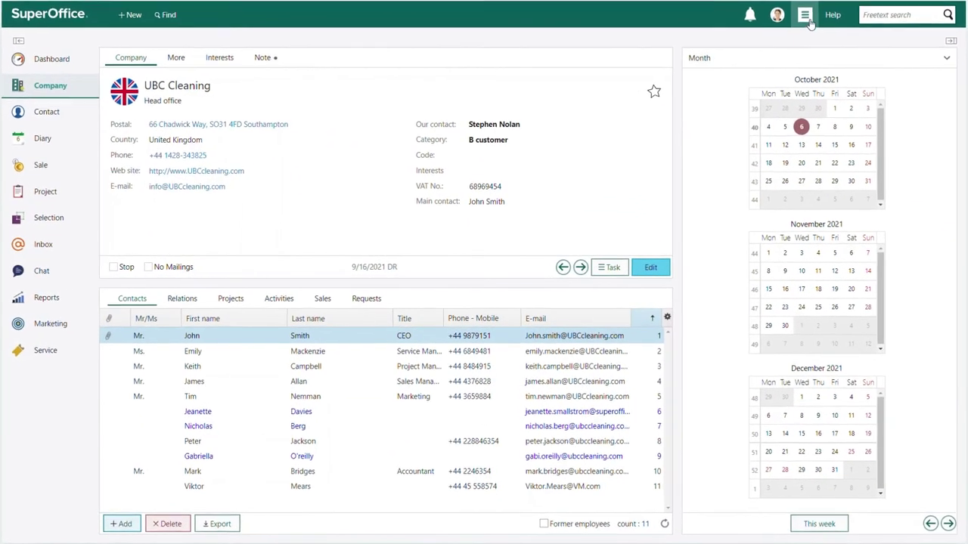
# From the UBC Cleaning company card, open the top-right menu of applications and settings.
pyautogui.click(734, 70)
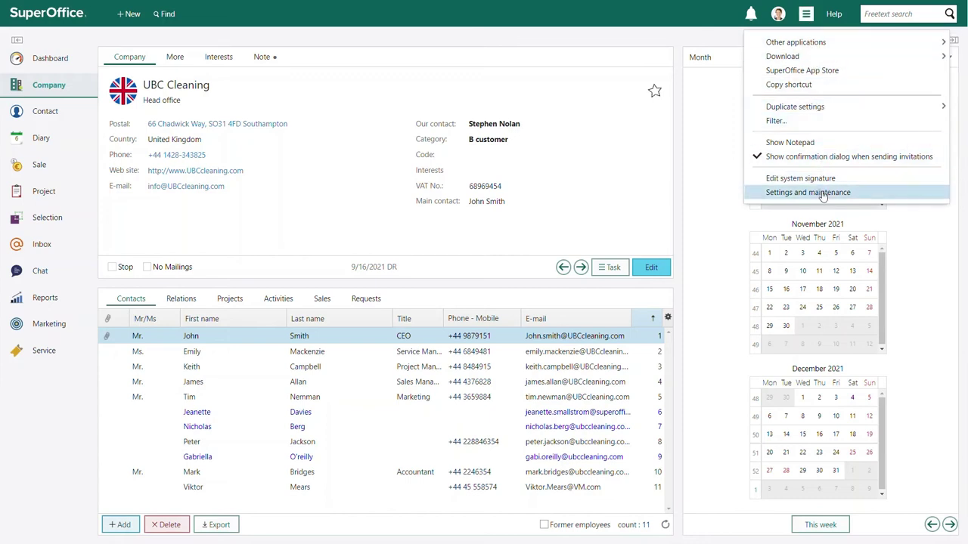
pyautogui.click(823, 195)
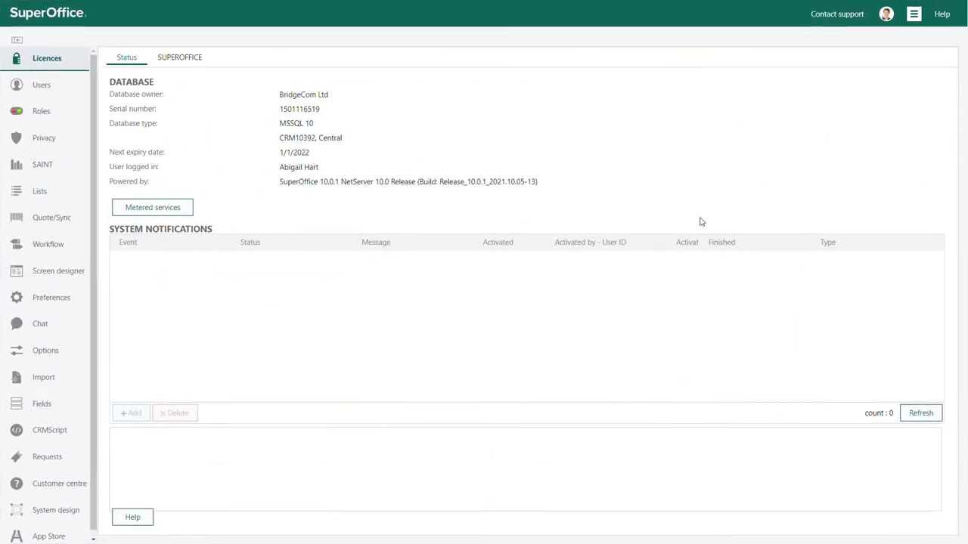
# In Screen designer, start editing the Company card's Default layout.
pyautogui.click(53, 274)
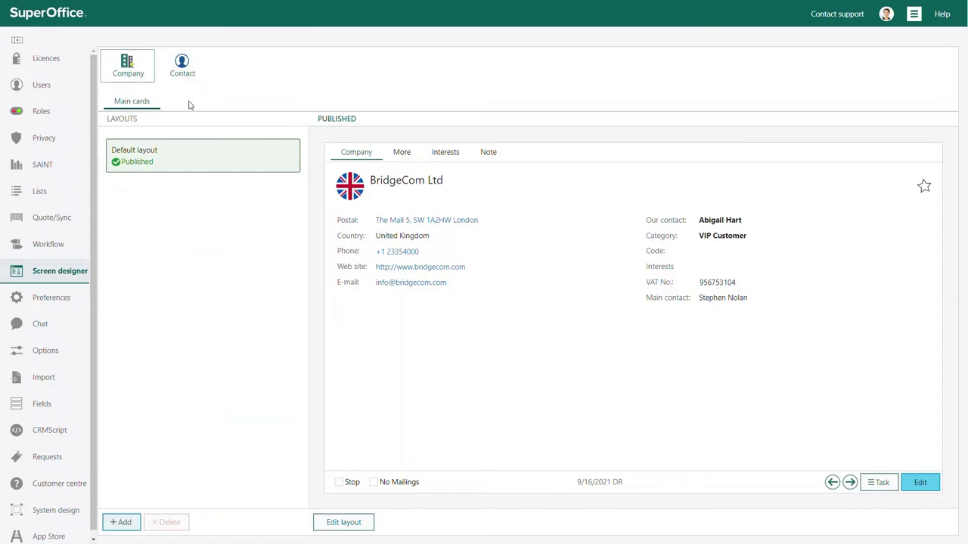
pyautogui.click(342, 522)
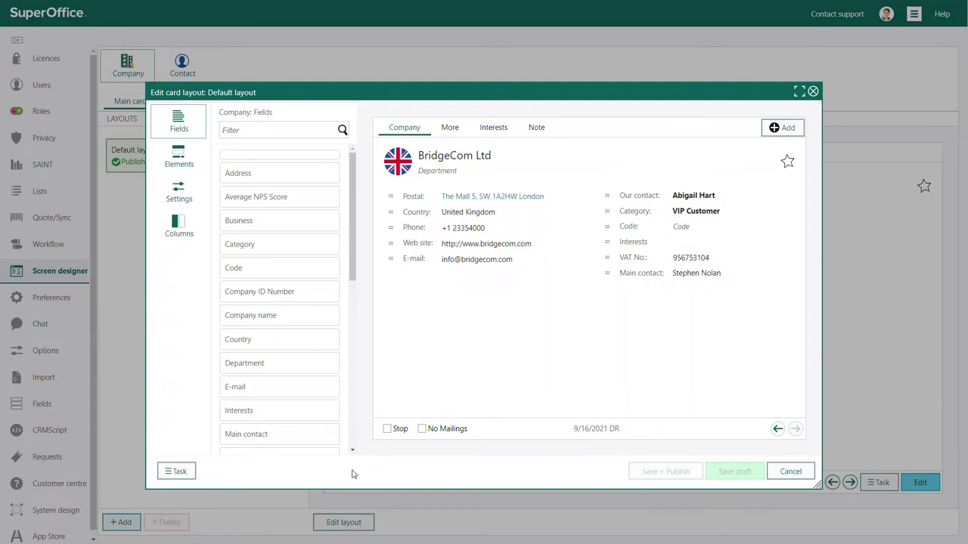
# Delete the Interests field and place the Business field between Category and Code.
pyautogui.moveTo(607, 242); pyautogui.dragTo(611, 276)
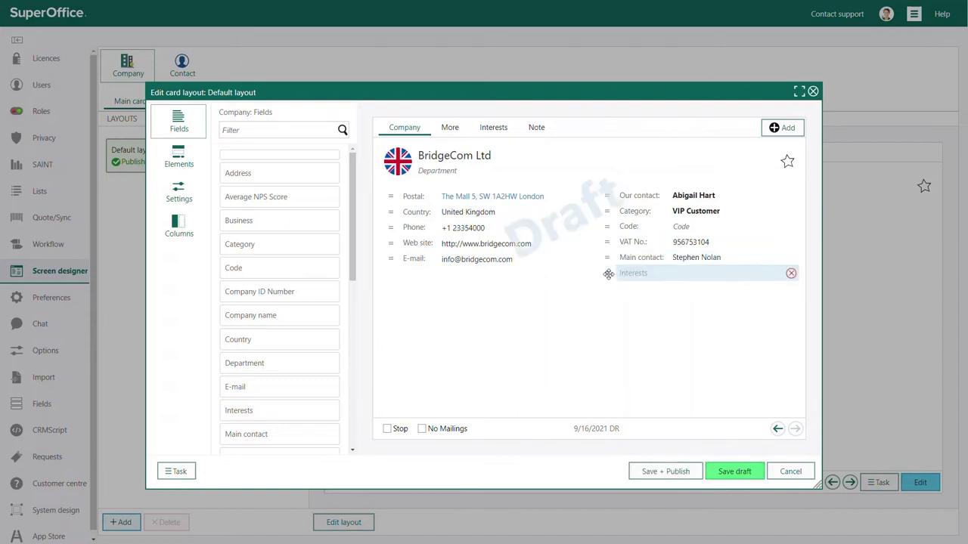
pyautogui.click(791, 276)
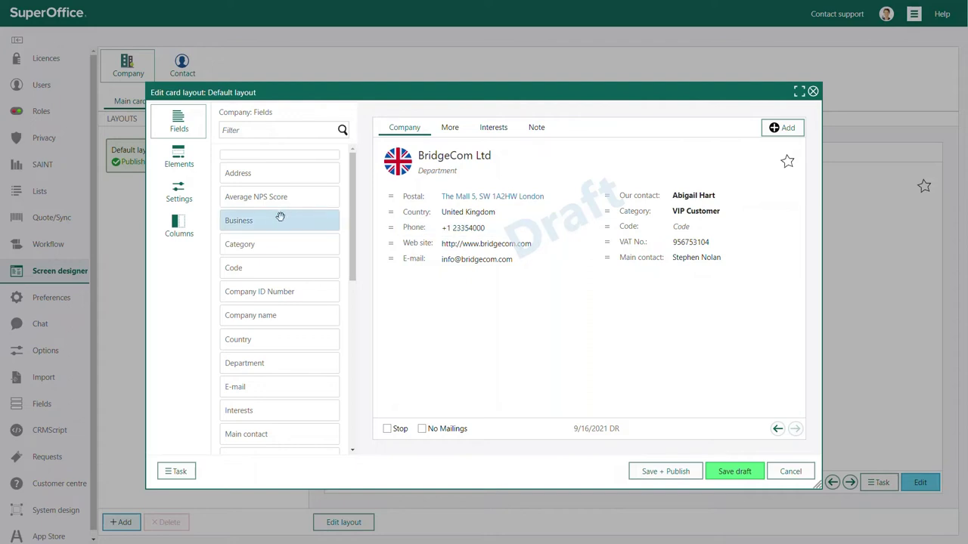
pyautogui.moveTo(277, 217); pyautogui.dragTo(606, 220)
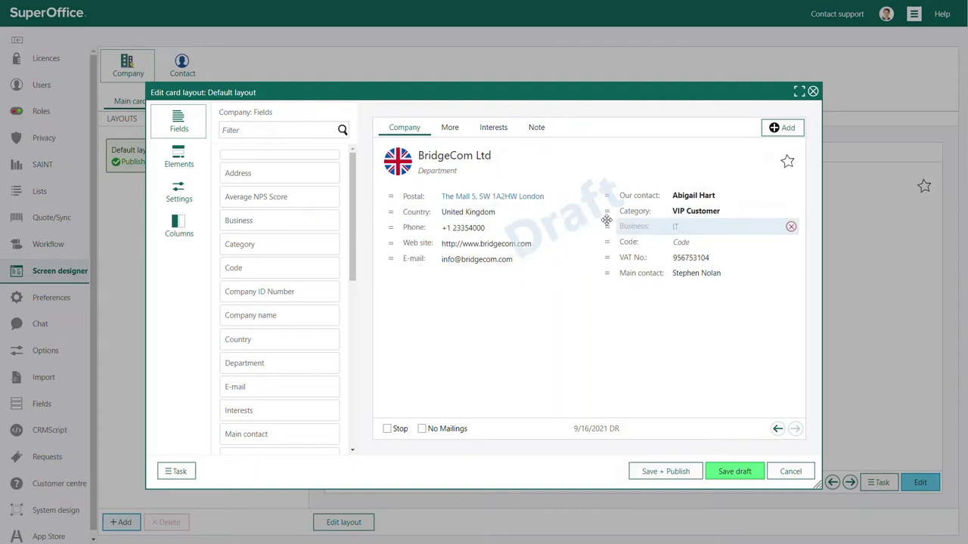
# Add a label reading 'New Label' with Normal text size below Business.
pyautogui.click(179, 163)
pyautogui.moveTo(250, 142); pyautogui.dragTo(618, 241)
pyautogui.click(635, 242)
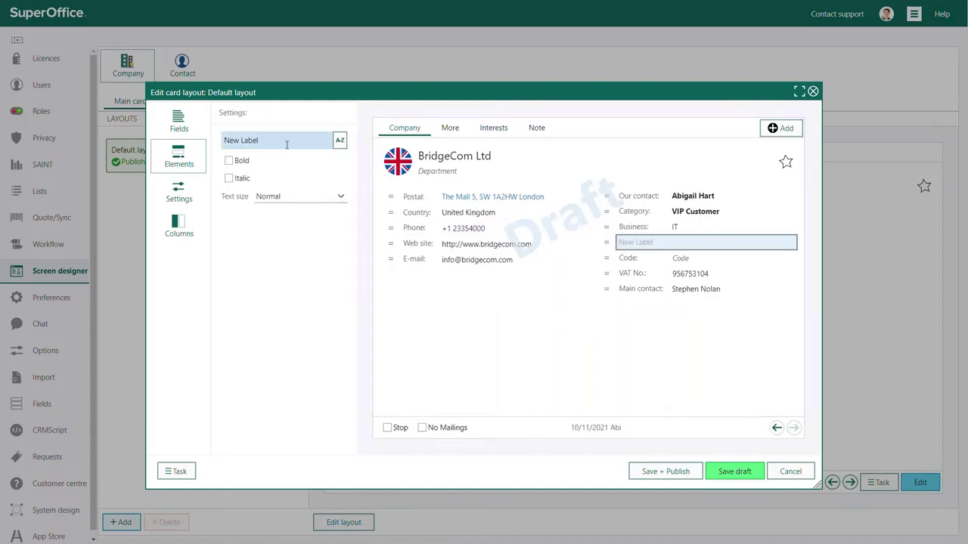
pyautogui.tripleClick(250, 140)
pyautogui.write('New Label')
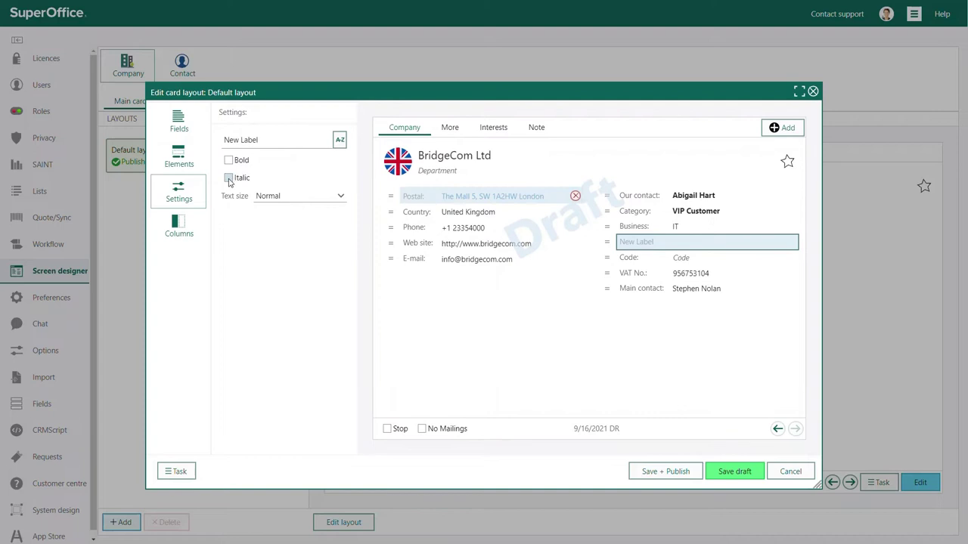
pyautogui.click(342, 199)
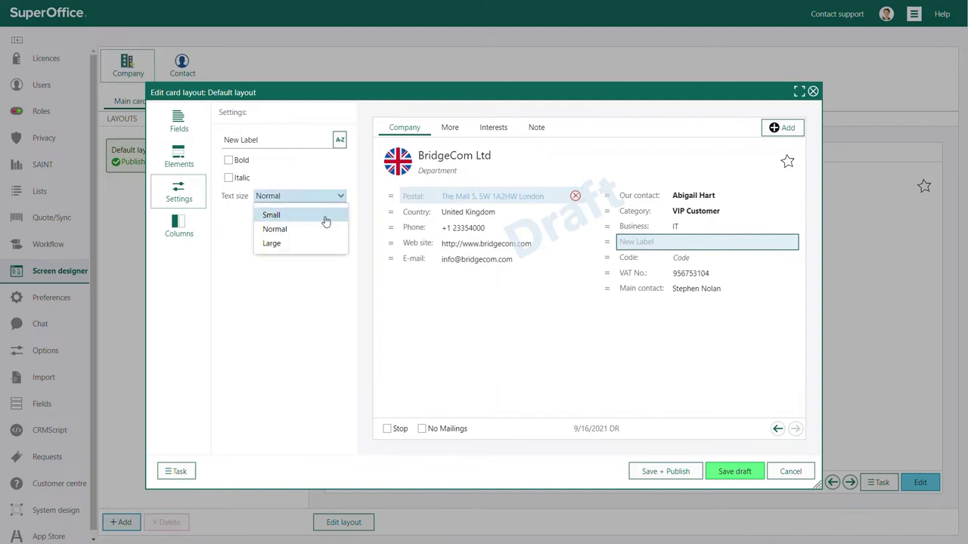
pyautogui.click(317, 265)
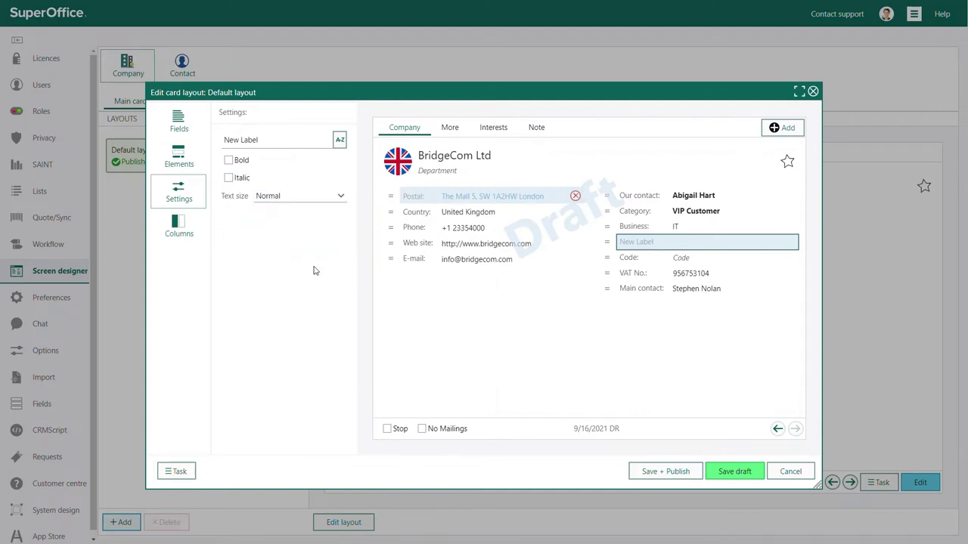
# Add a divider with Dotted spacer type below the Business field.
pyautogui.click(179, 155)
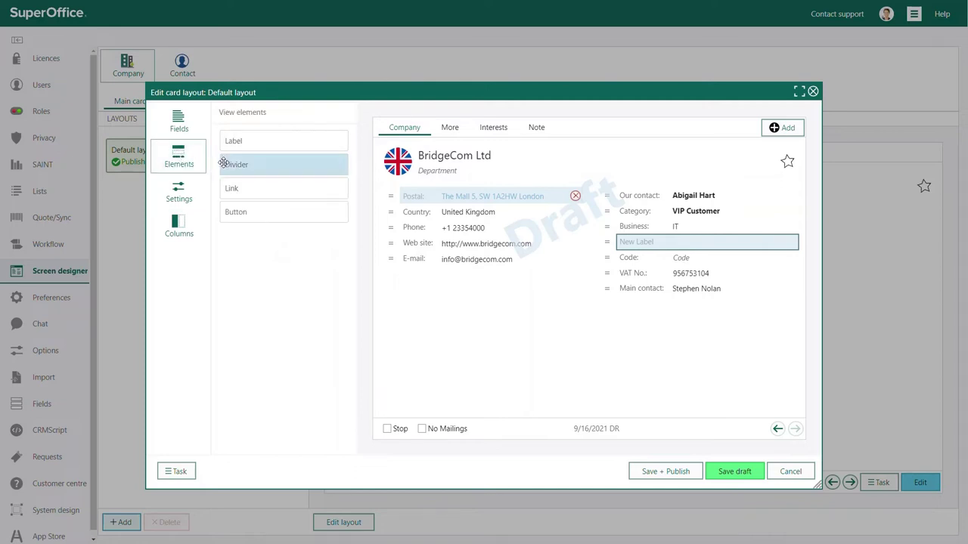
pyautogui.moveTo(234, 164); pyautogui.dragTo(637, 241)
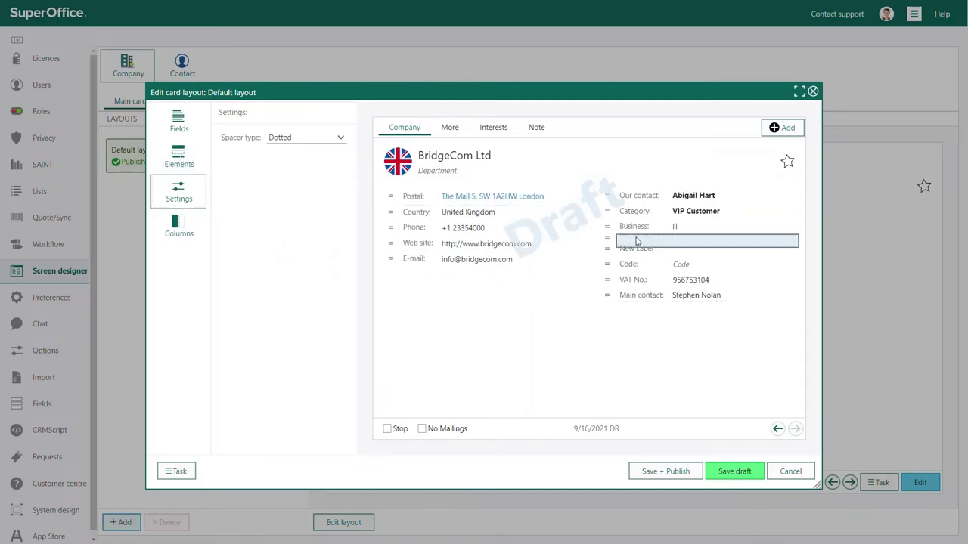
pyautogui.click(340, 138)
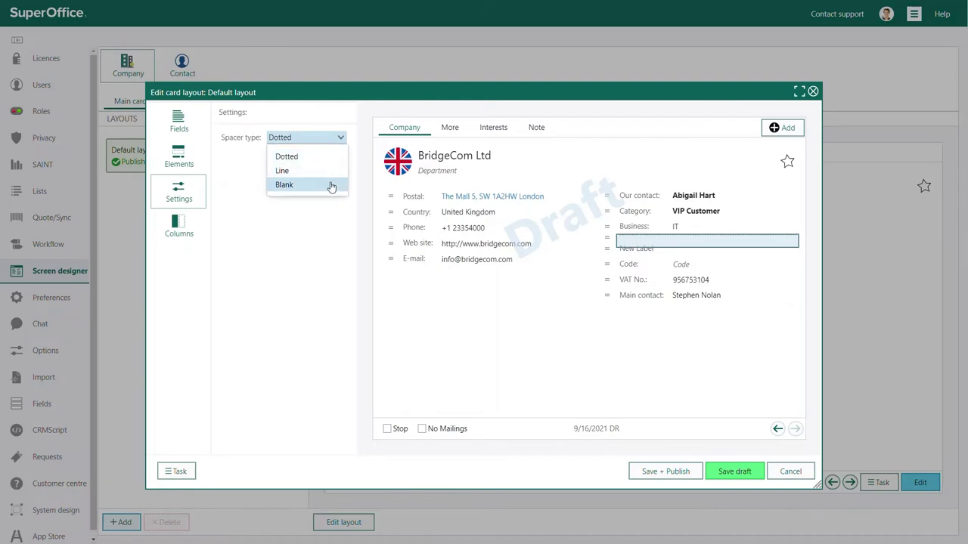
pyautogui.click(331, 207)
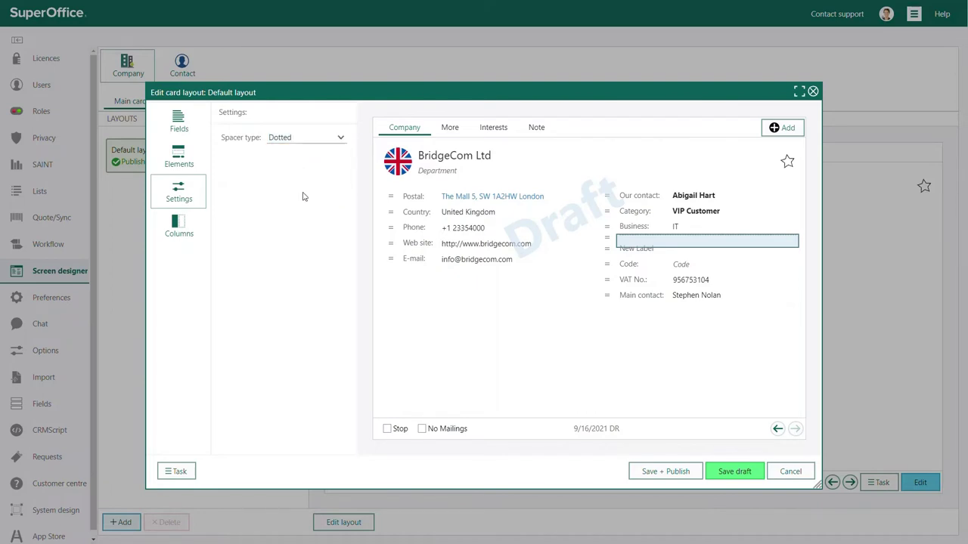
pyautogui.click(180, 155)
pyautogui.moveTo(240, 189); pyautogui.dragTo(398, 289)
pyautogui.click(287, 144)
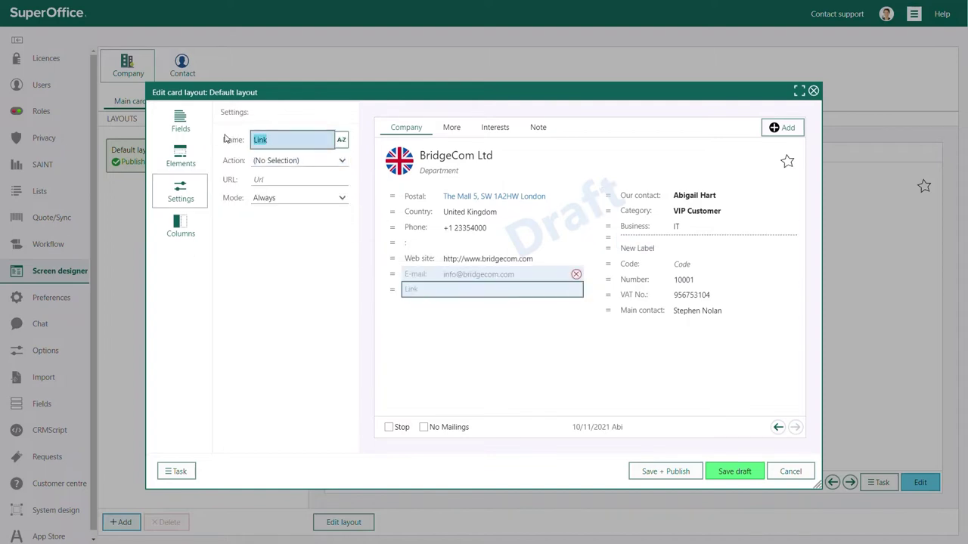
pyautogui.write('Link')
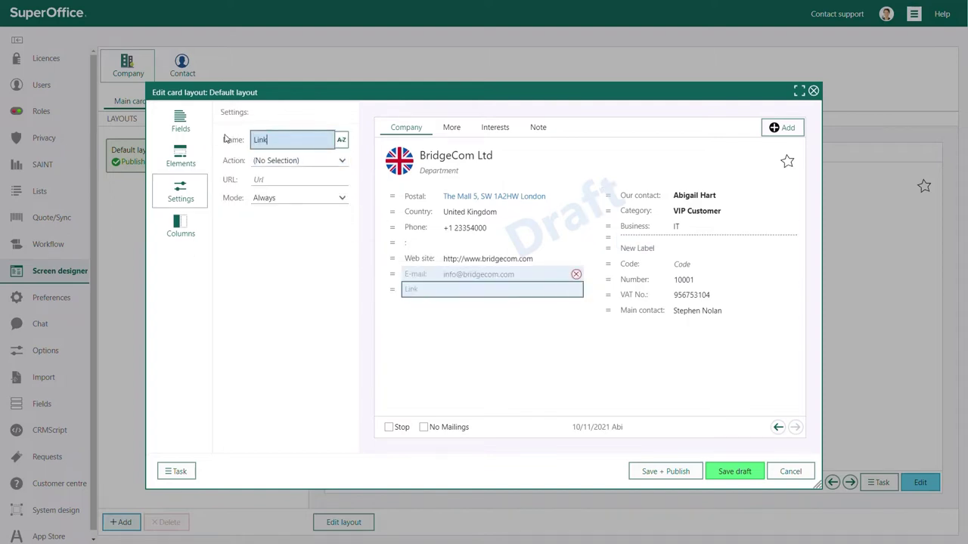
pyautogui.click(342, 162)
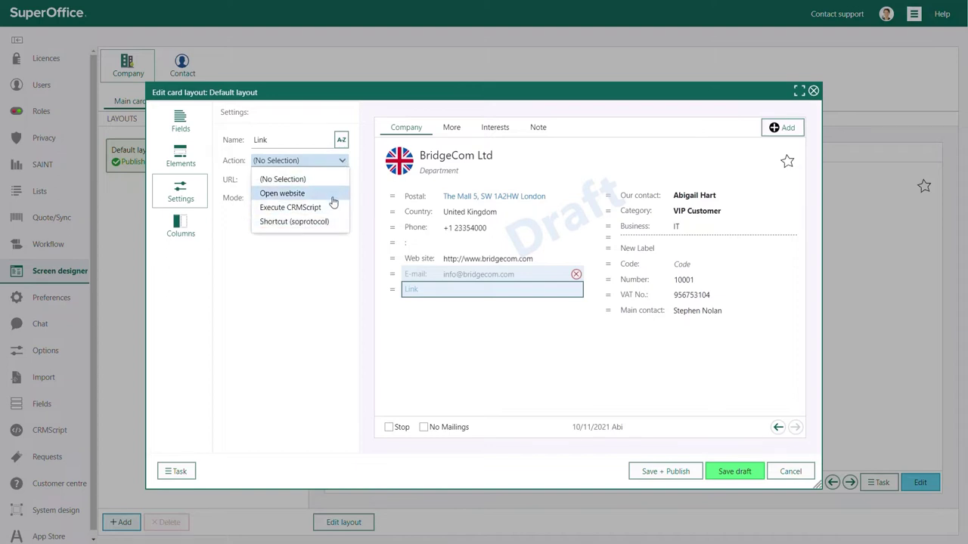
pyautogui.click(332, 194)
pyautogui.click(303, 180)
pyautogui.write('w')
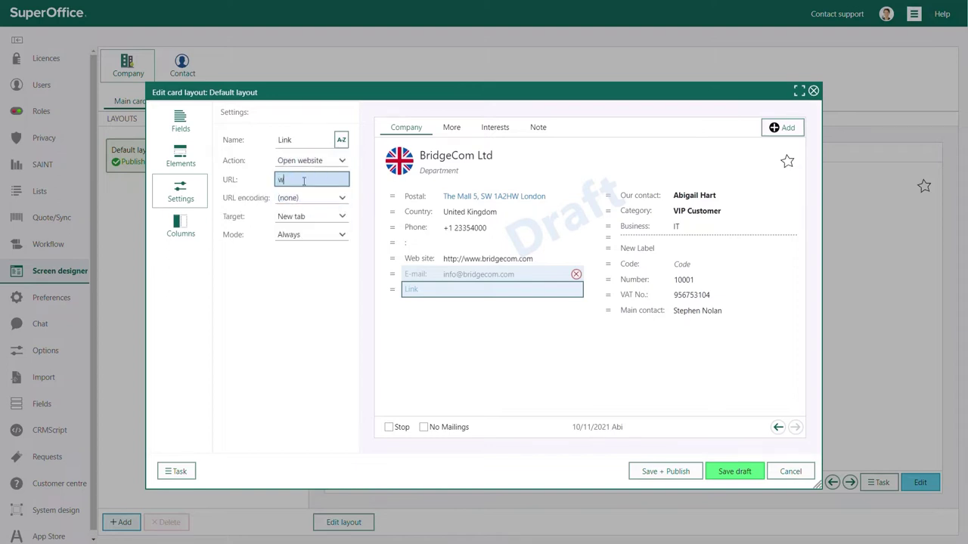
pyautogui.write('ww.bridgecom.com')
pyautogui.click(340, 217)
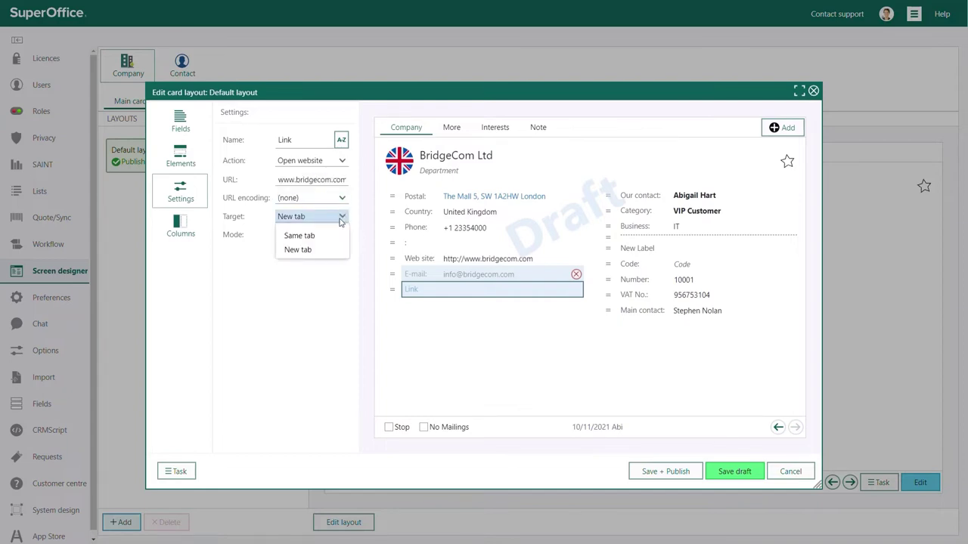
pyautogui.click(328, 250)
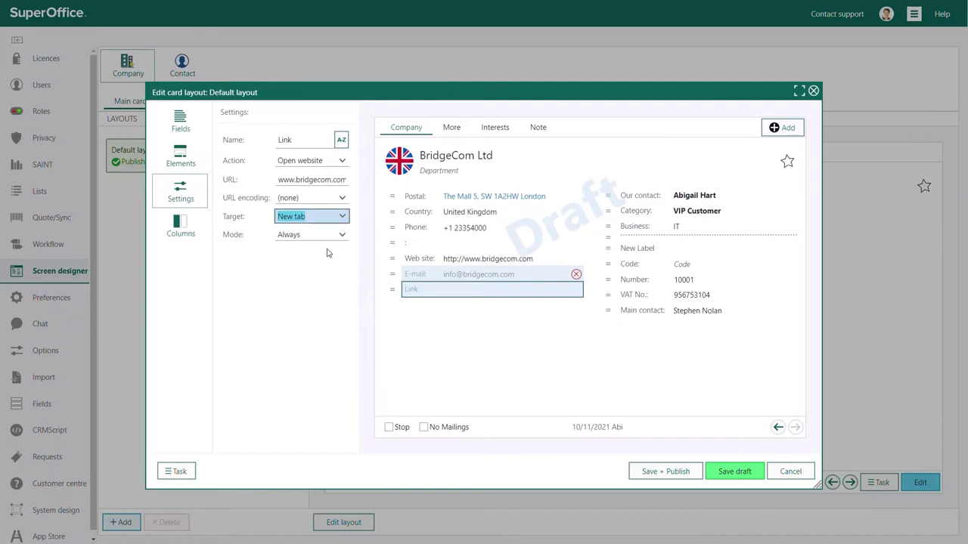
pyautogui.click(180, 155)
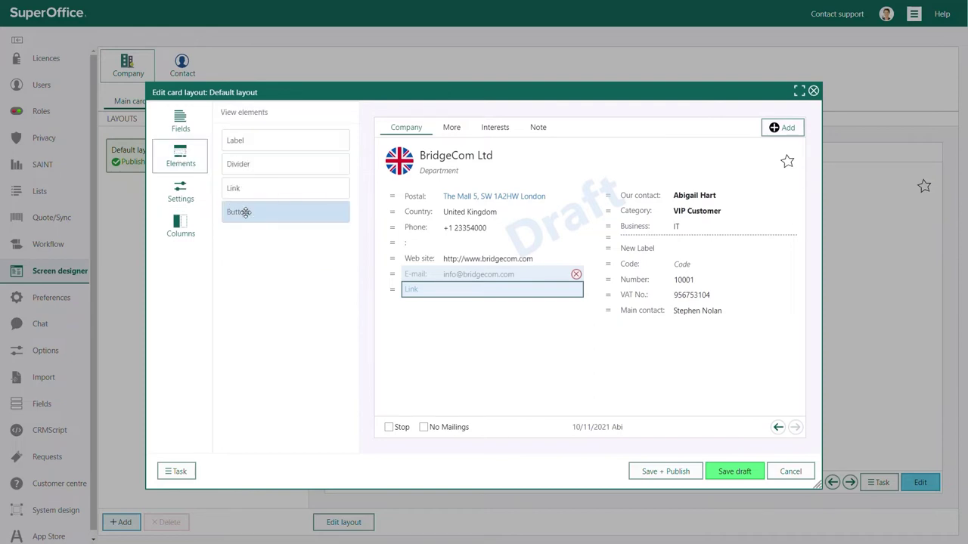
# Add a footer Button running the Escalate internally CRMScript, shown in Editing mode, styled Action.
pyautogui.moveTo(239, 211); pyautogui.dragTo(731, 428)
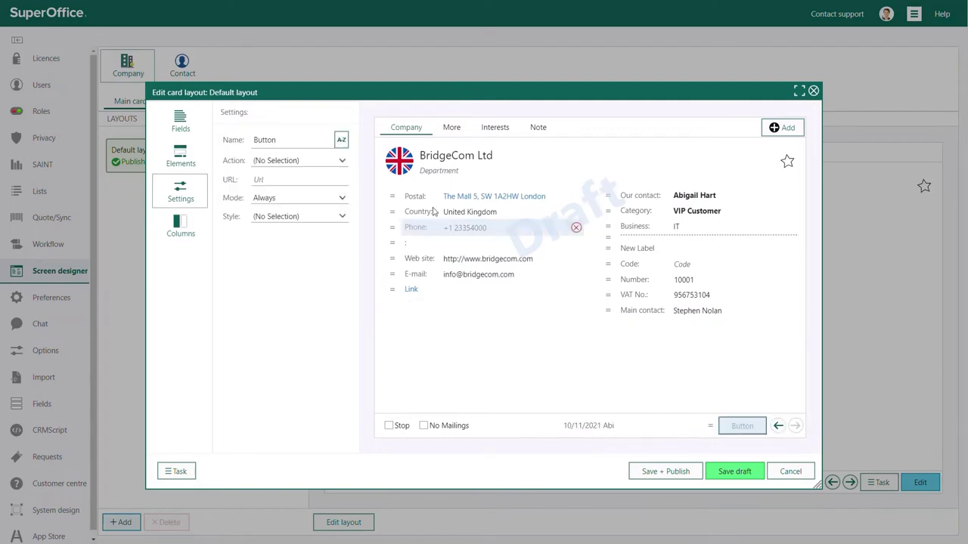
pyautogui.doubleClick(272, 140)
pyautogui.write('Button')
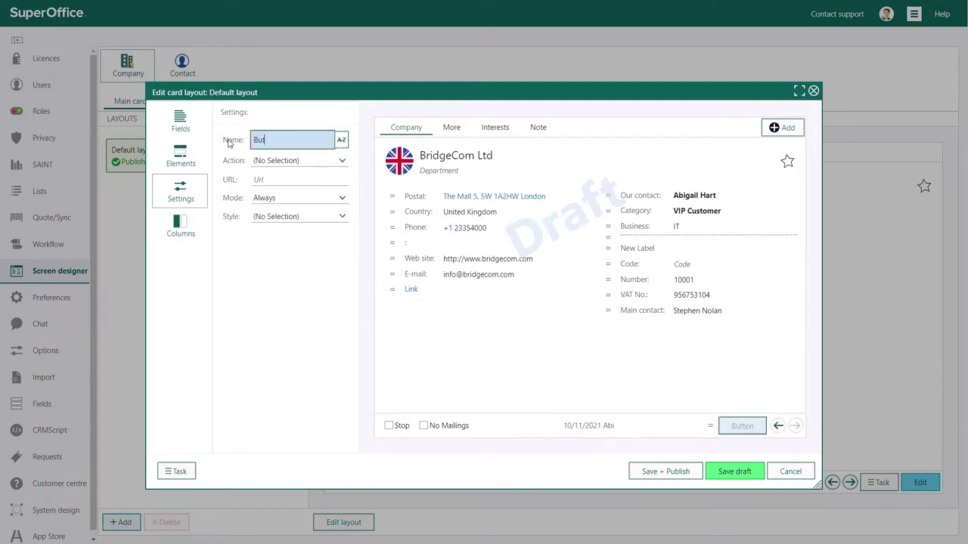
pyautogui.click(330, 159)
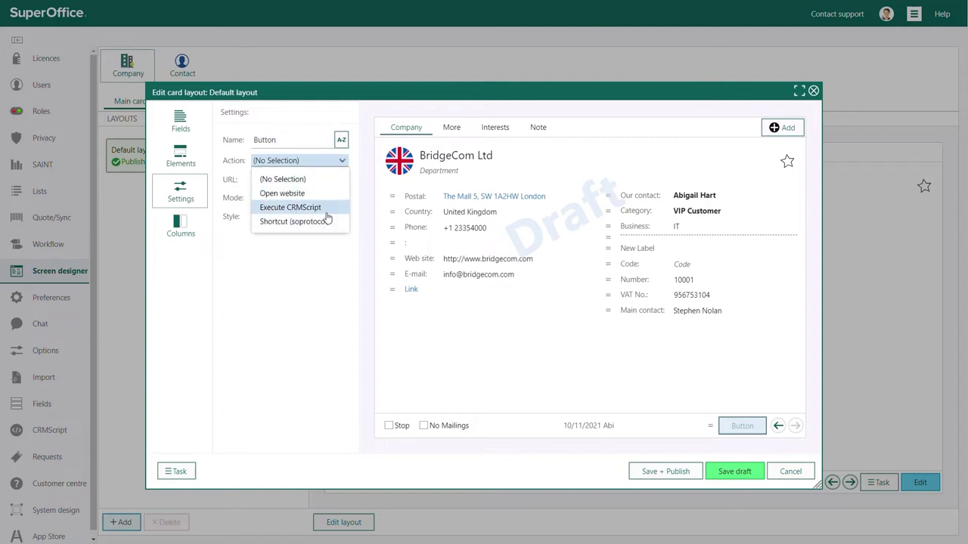
pyautogui.click(322, 207)
pyautogui.click(343, 180)
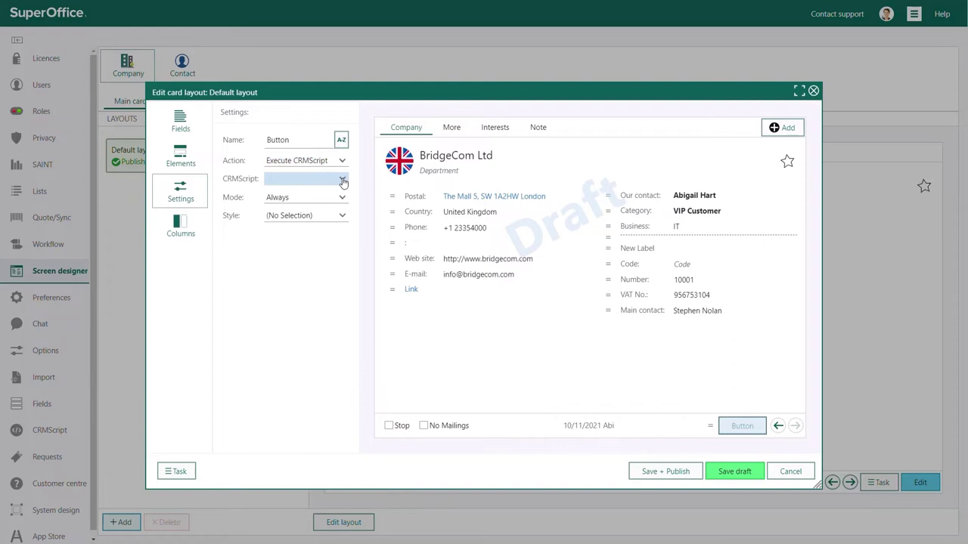
pyautogui.click(321, 241)
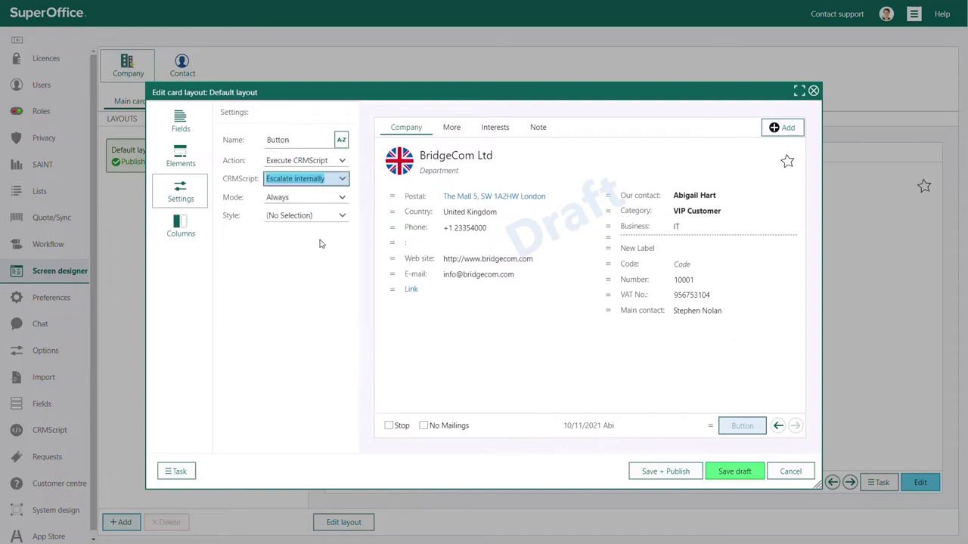
pyautogui.click(342, 198)
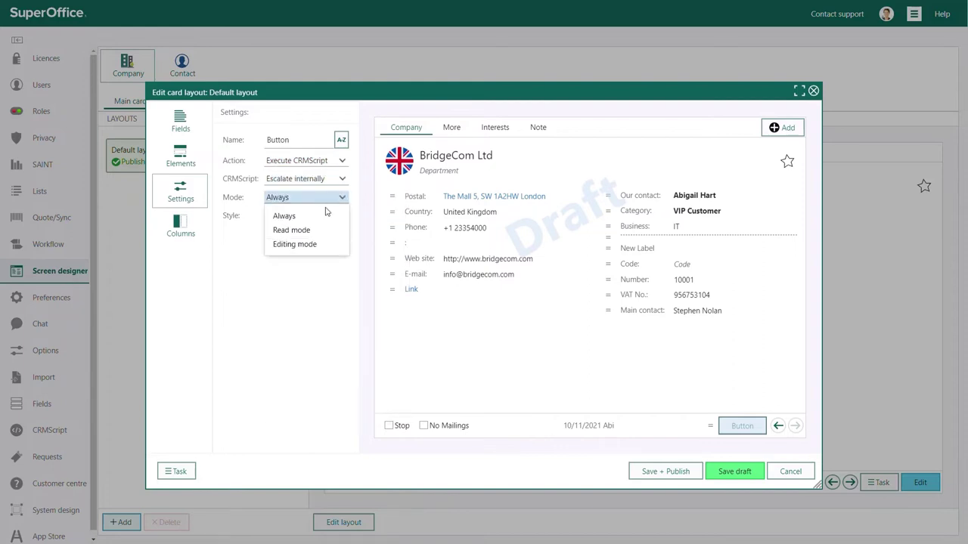
pyautogui.click(321, 244)
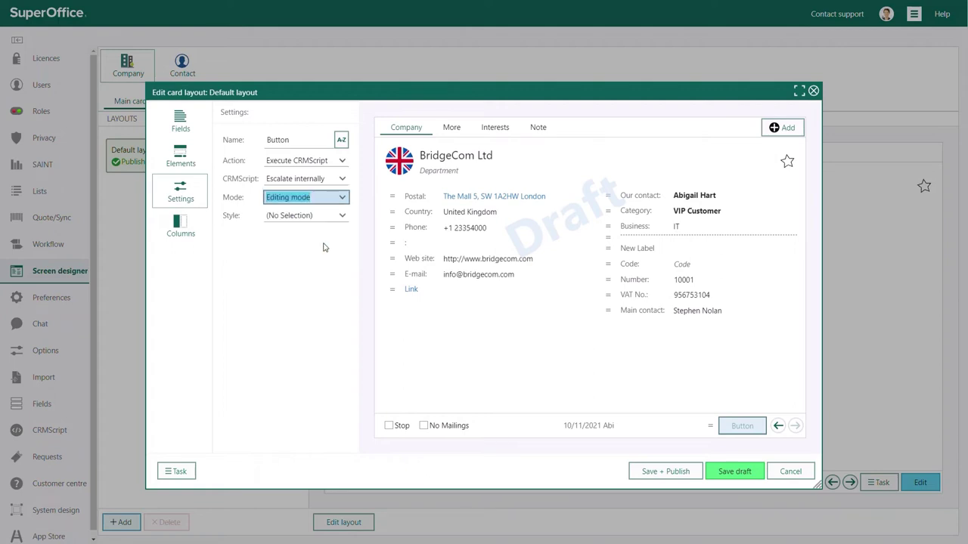
pyautogui.click(342, 217)
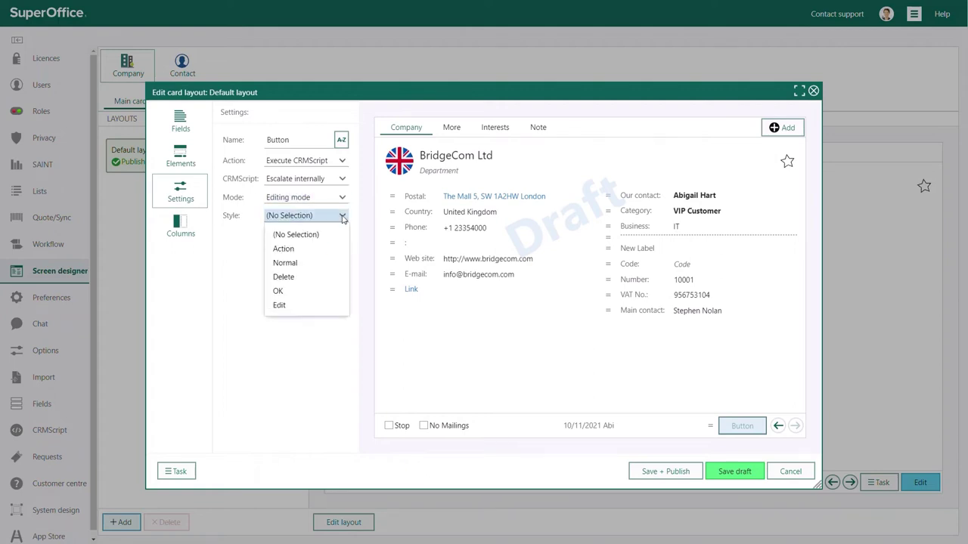
pyautogui.click(316, 250)
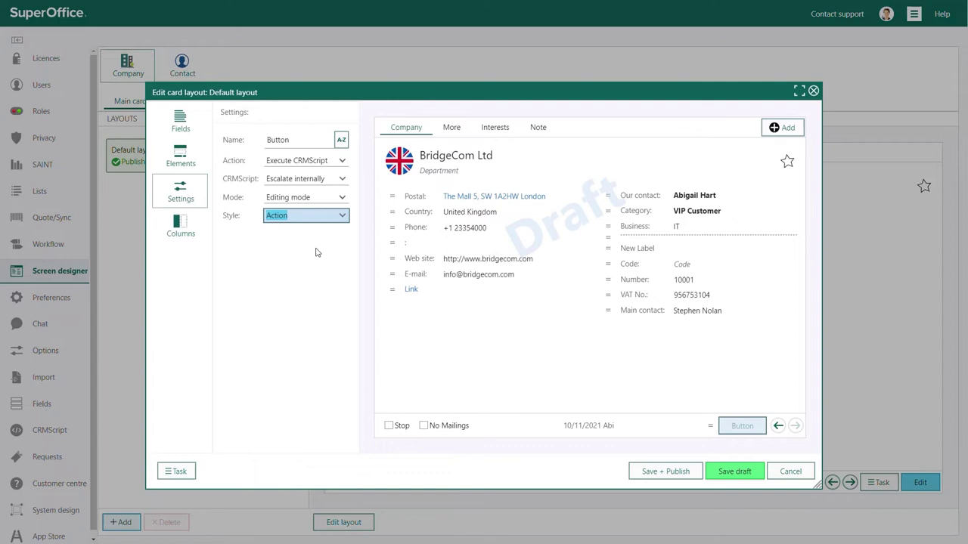
pyautogui.click(180, 224)
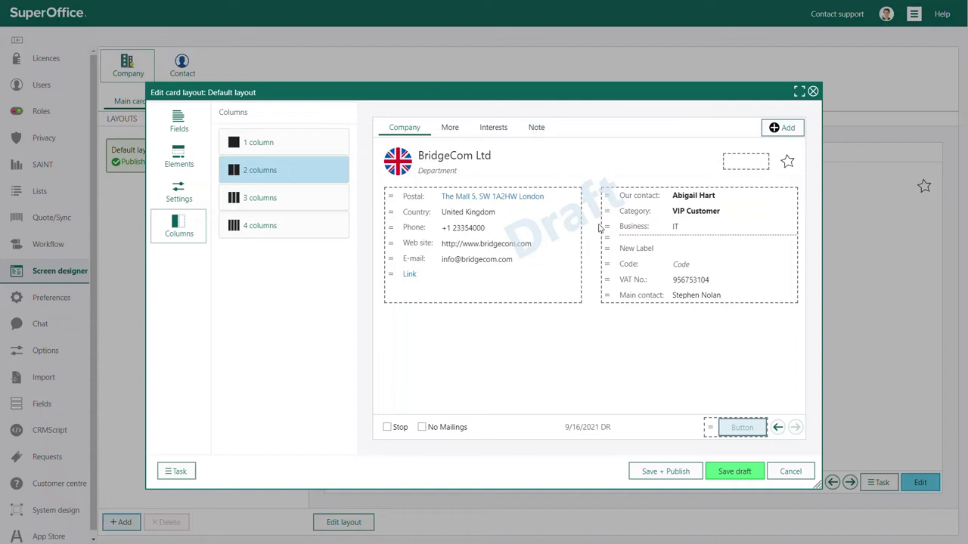
# Move Main contact onto the More tab and add a blank New Tab.
pyautogui.click(633, 297)
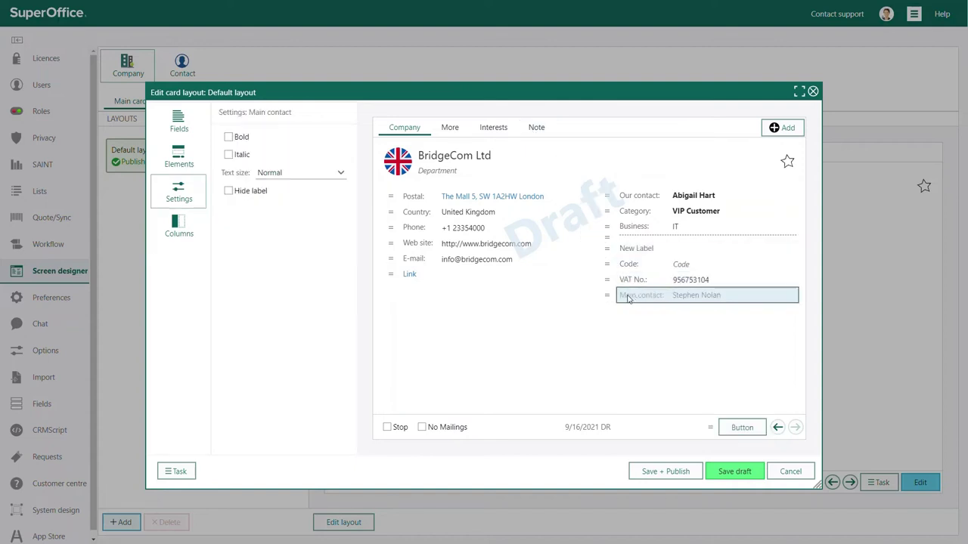
pyautogui.moveTo(622, 298); pyautogui.dragTo(395, 211)
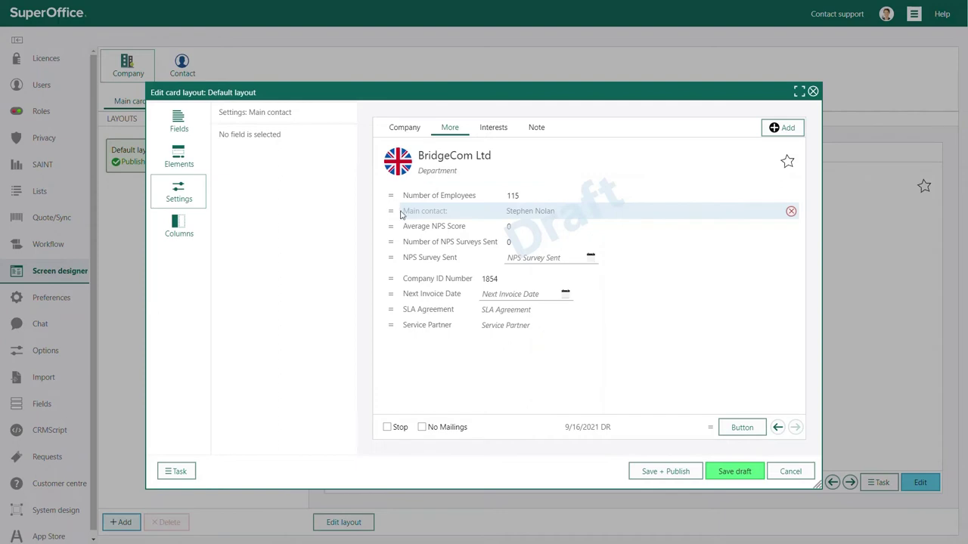
pyautogui.click(778, 129)
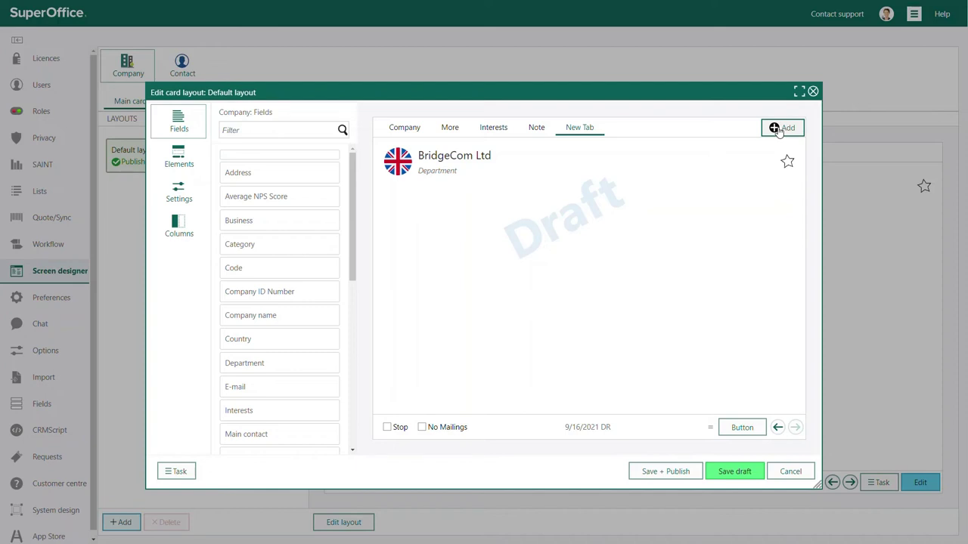
# Set the New Tab to 4 columns with Address, Average NPS Score, Business and Category.
pyautogui.click(179, 231)
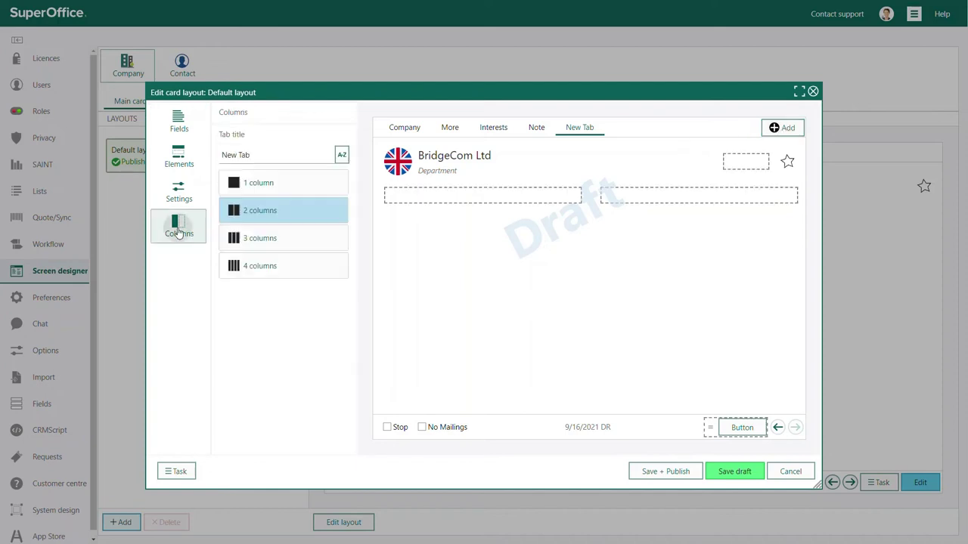
pyautogui.click(255, 269)
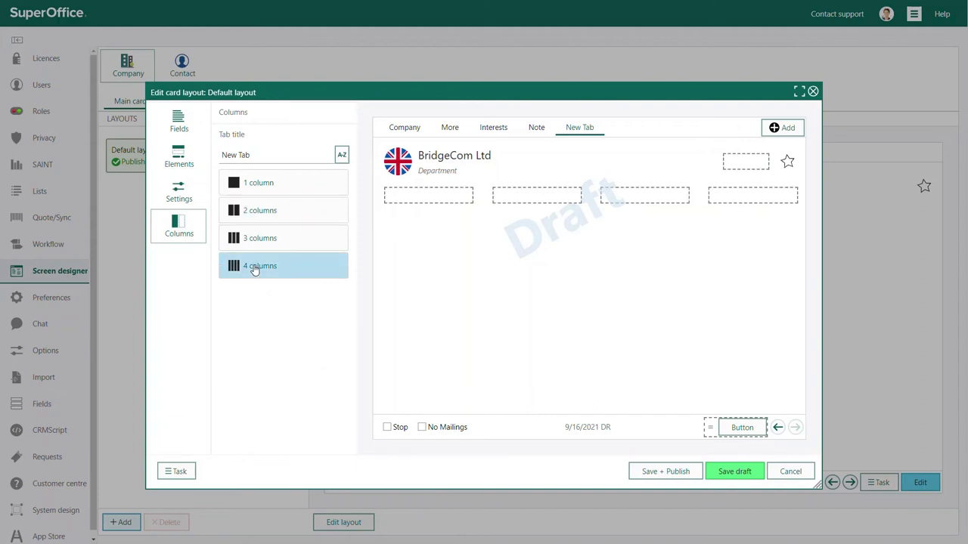
pyautogui.click(179, 121)
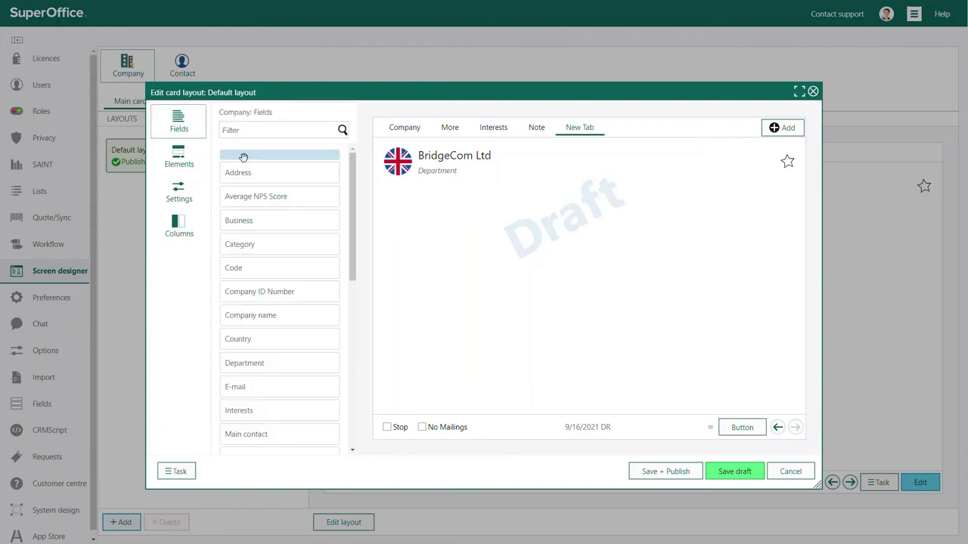
pyautogui.moveTo(243, 157); pyautogui.dragTo(395, 193)
pyautogui.moveTo(254, 196); pyautogui.dragTo(617, 197)
pyautogui.moveTo(268, 220); pyautogui.dragTo(406, 219)
pyautogui.moveTo(243, 245); pyautogui.dragTo(672, 219)
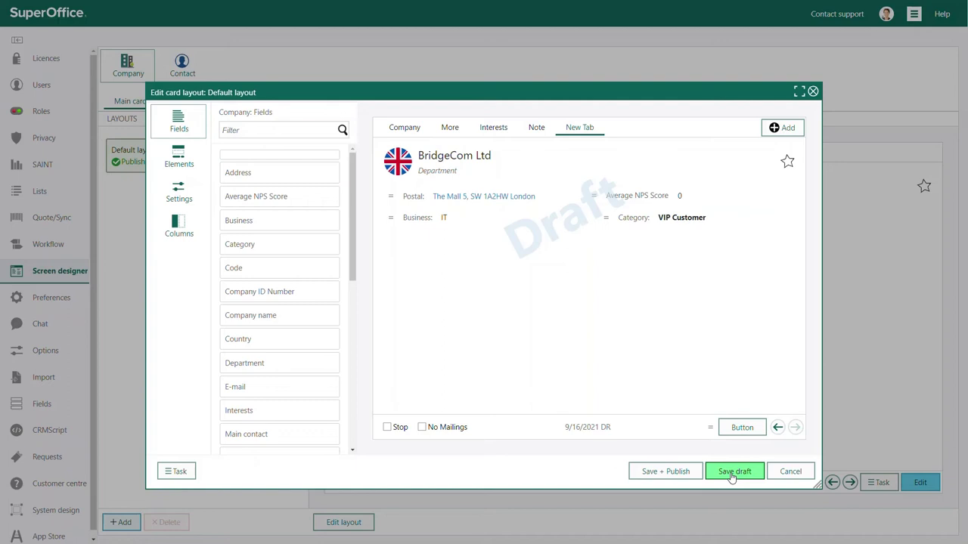
# Open the Task menu at the bottom left of the Edit card layout dialog.
pyautogui.click(181, 473)
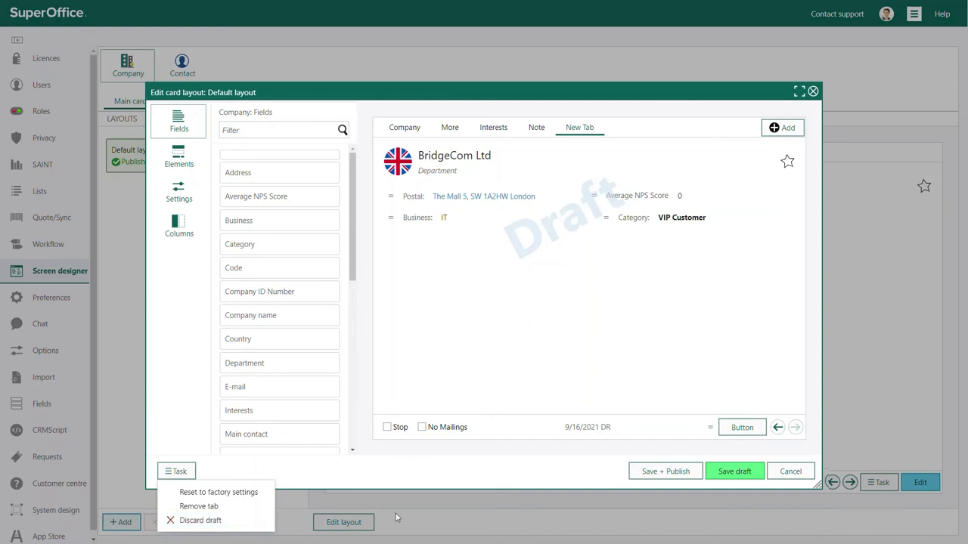
# Save the draft, compare Published and Unpublished draft, then Save + Publish the Default layout.
pyautogui.click(734, 471)
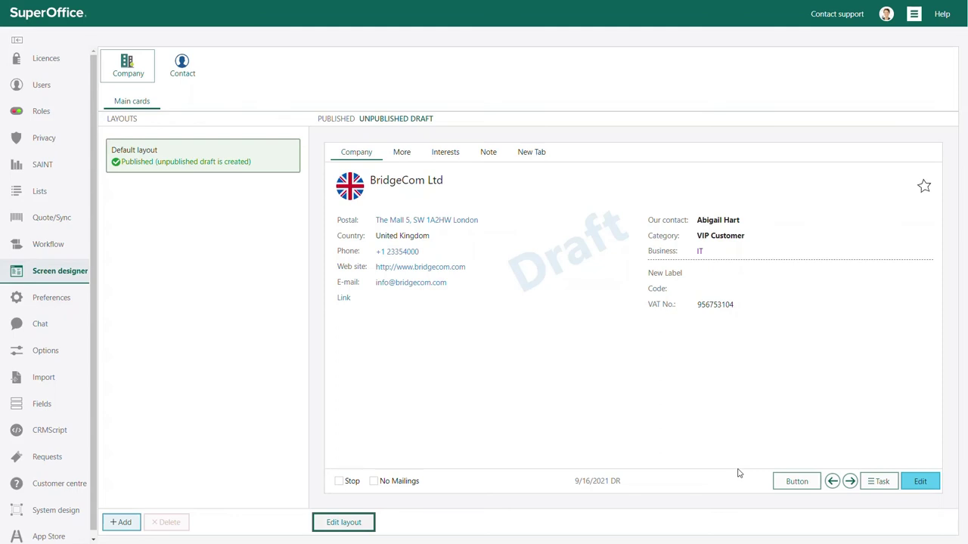
pyautogui.click(338, 122)
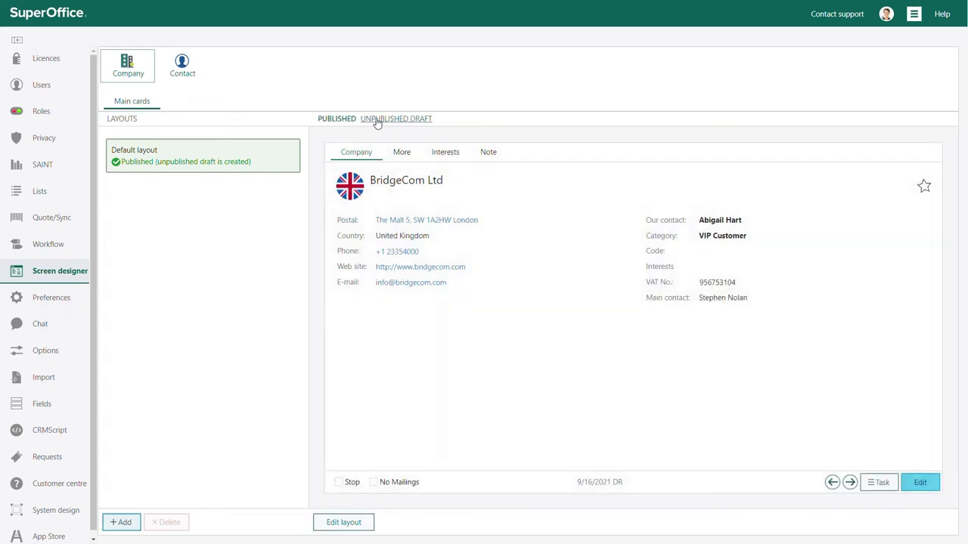
pyautogui.click(377, 123)
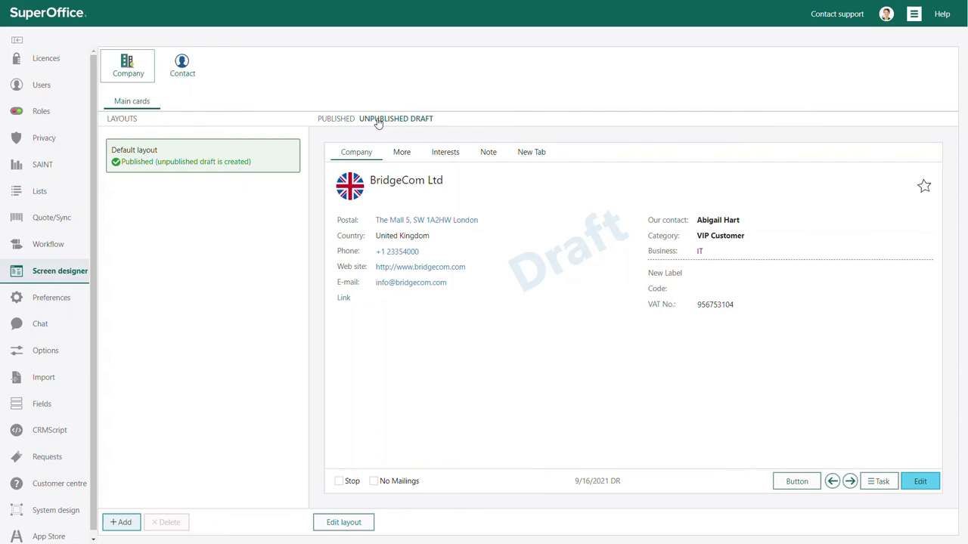
pyautogui.click(352, 522)
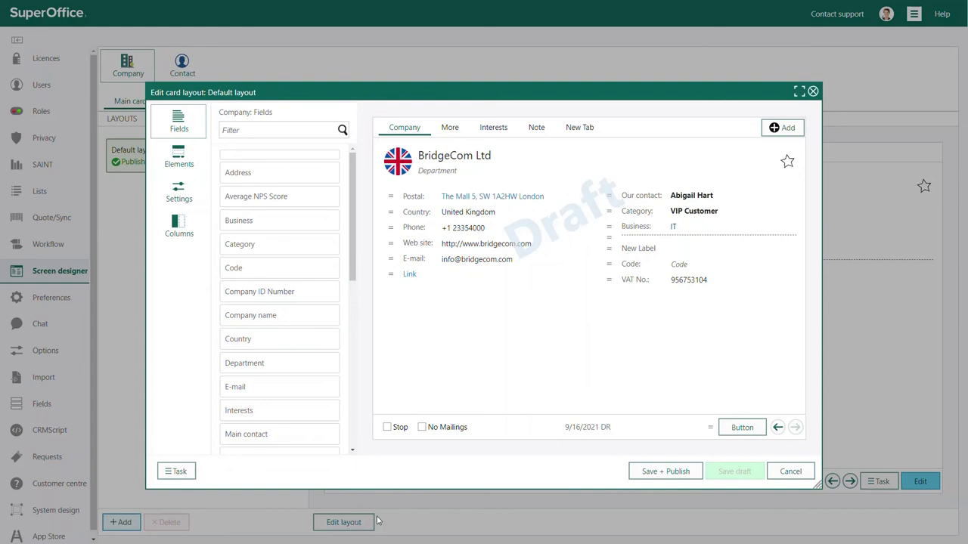
pyautogui.click(658, 472)
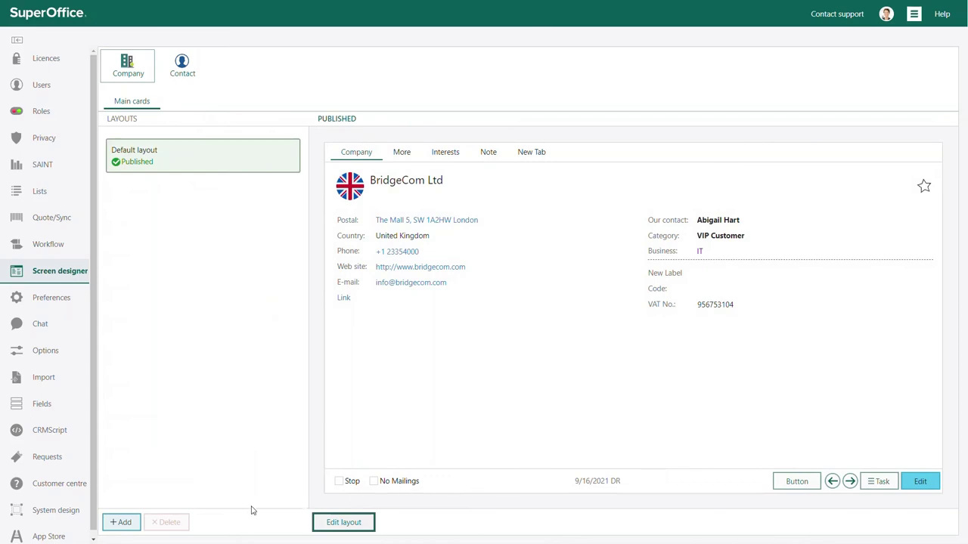
# Create a layout named 'Sales group', starting from Default layout and assigned to the Sales user group.
pyautogui.click(121, 524)
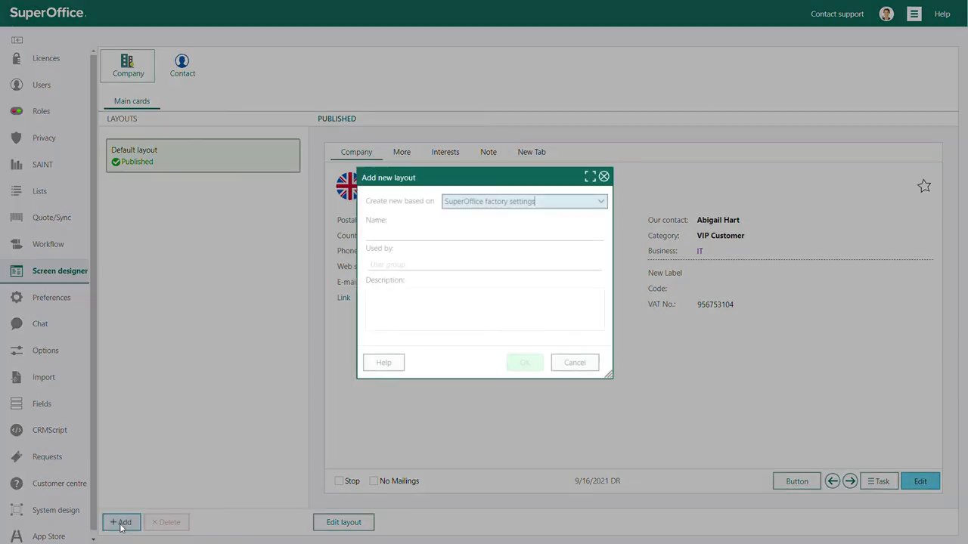
pyautogui.click(602, 202)
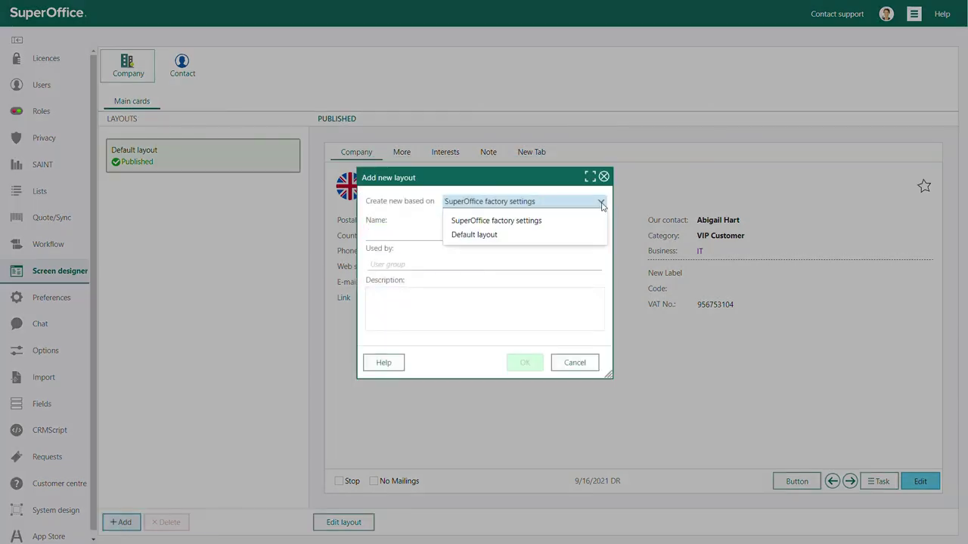
pyautogui.click(551, 240)
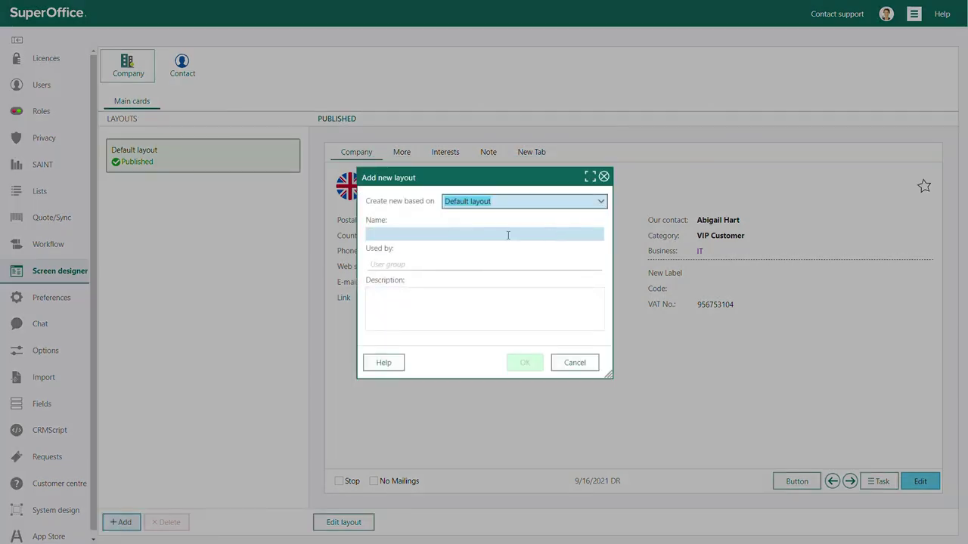
pyautogui.click(384, 236)
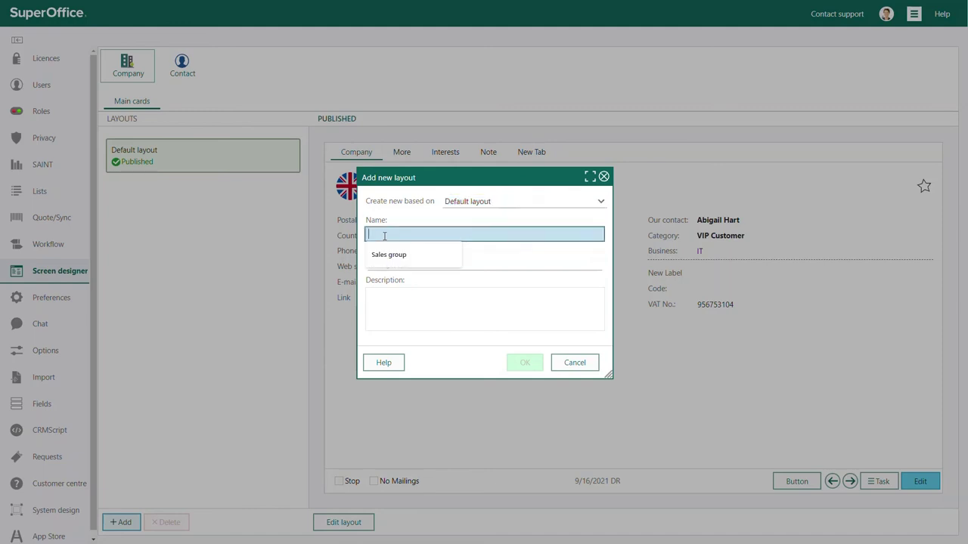
pyautogui.click(389, 255)
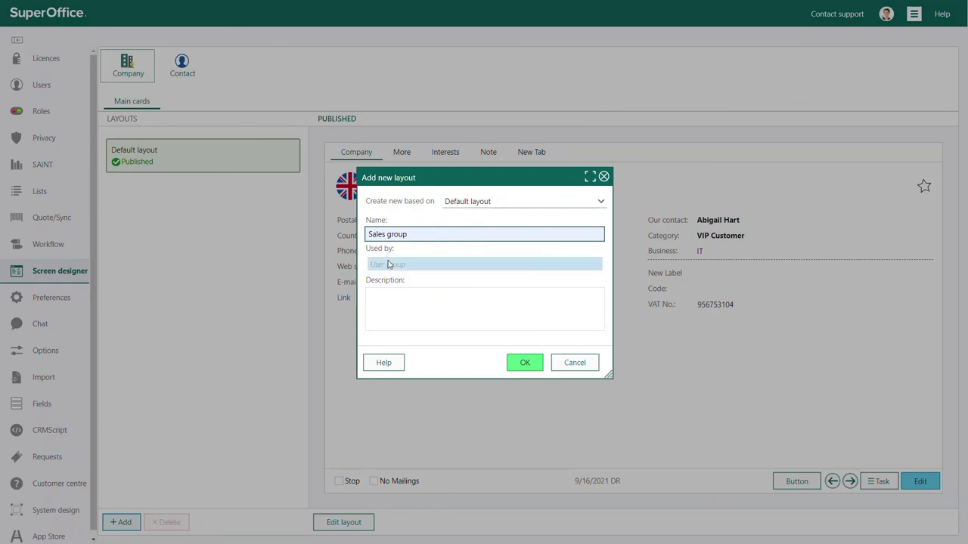
pyautogui.click(389, 262)
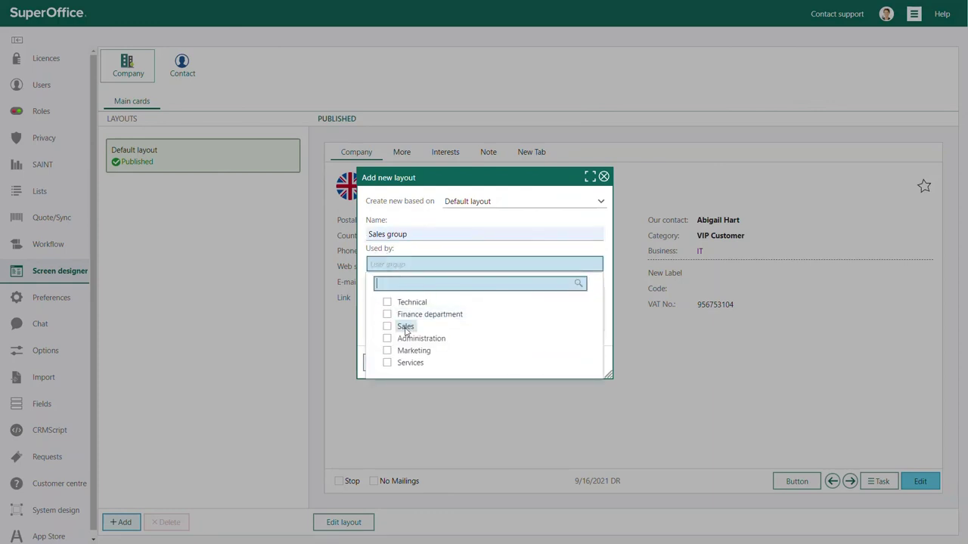
pyautogui.click(405, 328)
pyautogui.click(432, 256)
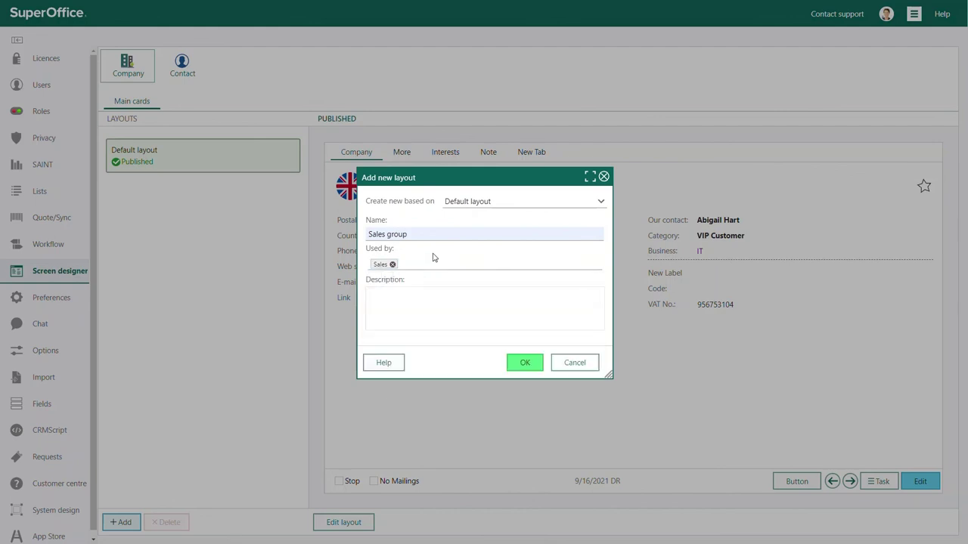
pyautogui.click(523, 363)
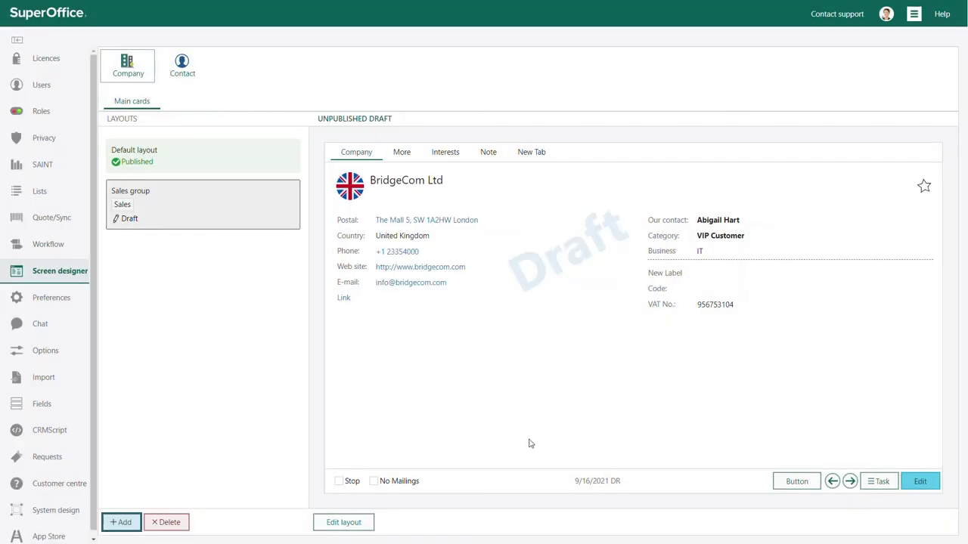
# Drag Country, Priority and Single interest onto the Sales group card, then Save + Publish.
pyautogui.click(344, 523)
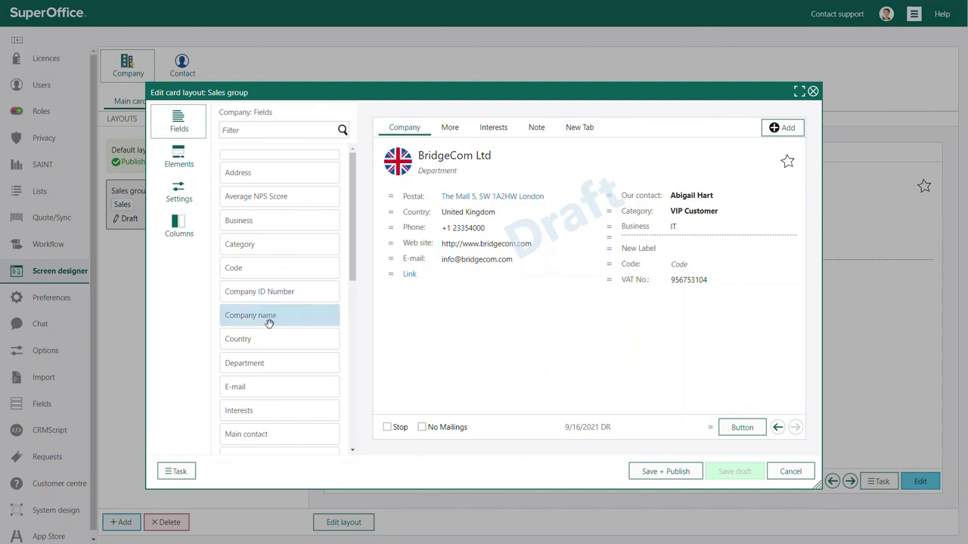
pyautogui.moveTo(250, 342); pyautogui.dragTo(621, 266)
pyautogui.scroll(-10, 270, 341)
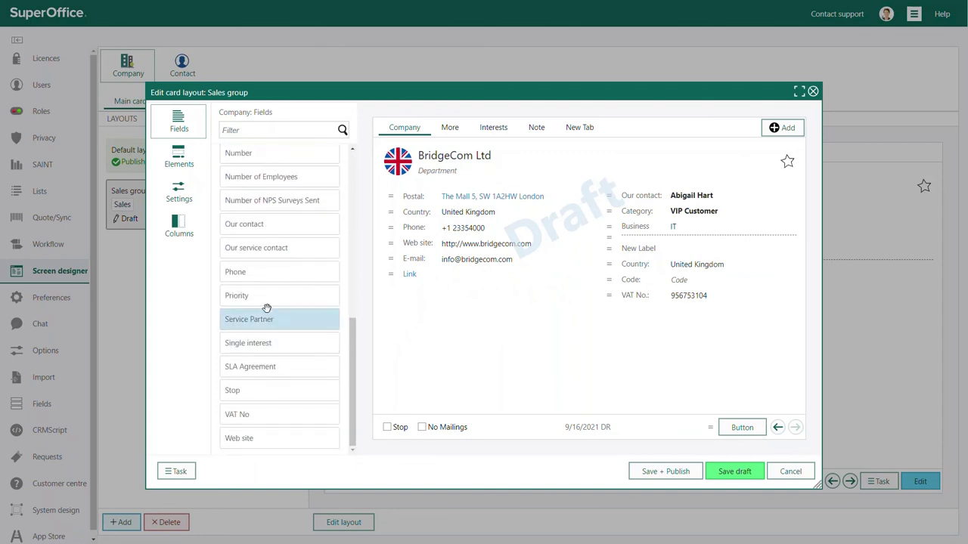
pyautogui.moveTo(246, 296); pyautogui.dragTo(627, 282)
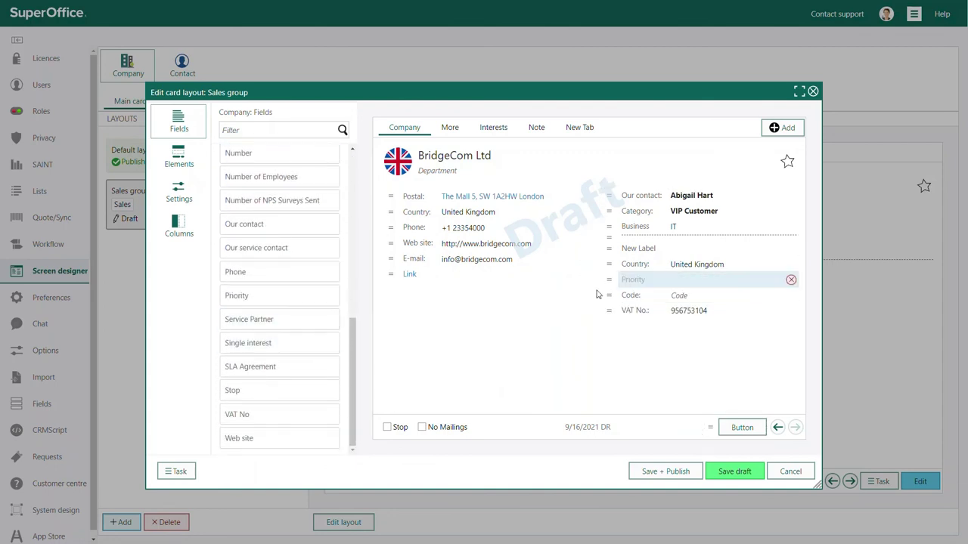
pyautogui.moveTo(254, 343); pyautogui.dragTo(639, 310)
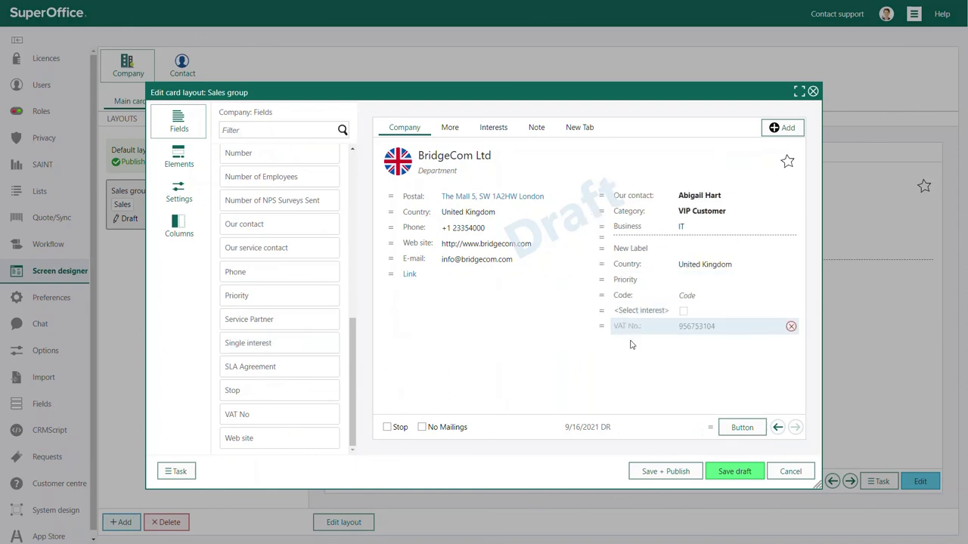
pyautogui.click(665, 472)
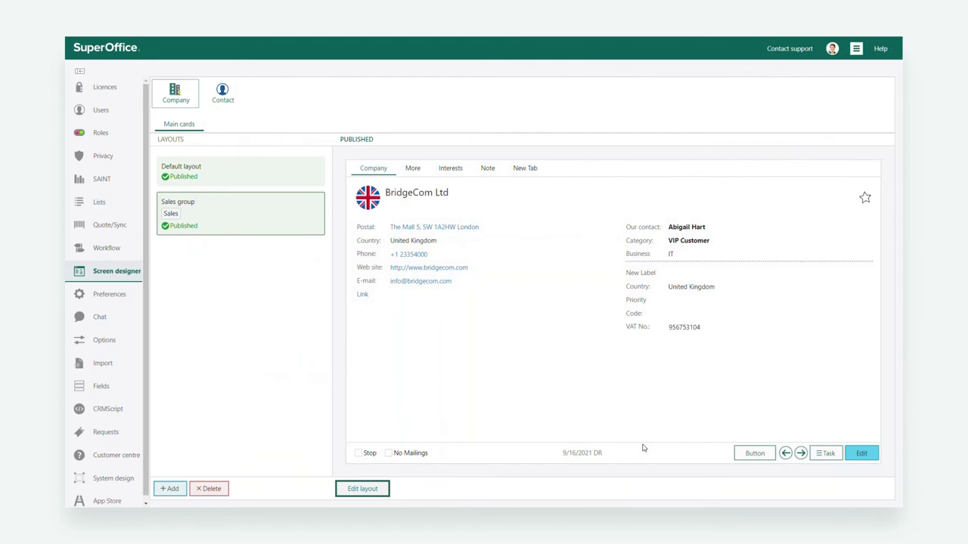